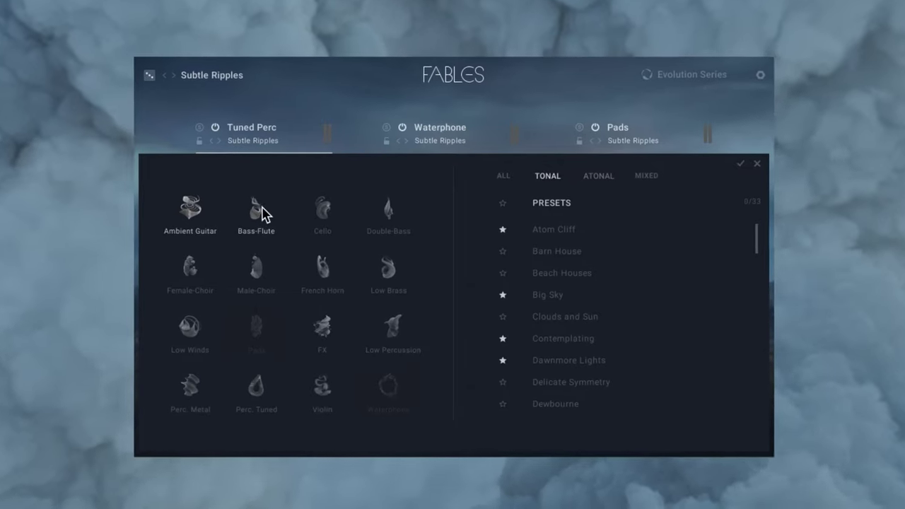
- Browse the tonal presets of the Bass-Flute and Cello instruments for the Tuned Perc layer
left_click(263, 214)
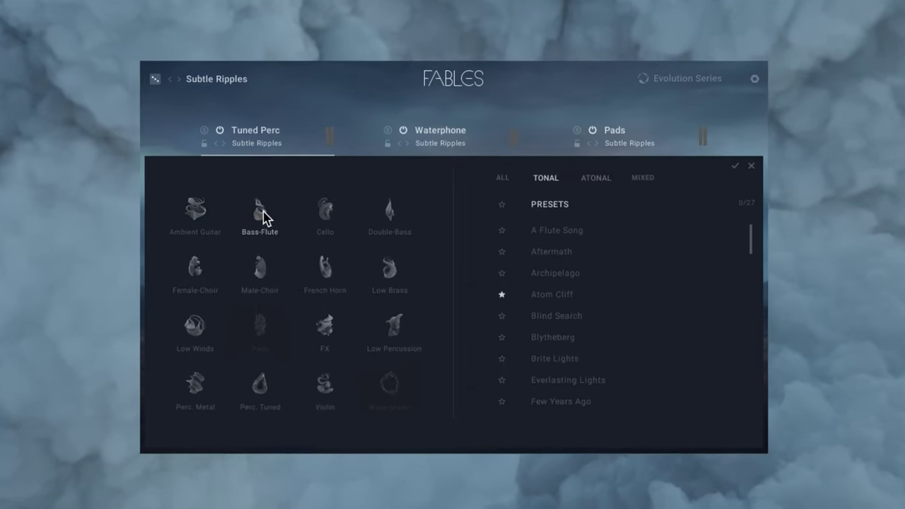
left_click(324, 210)
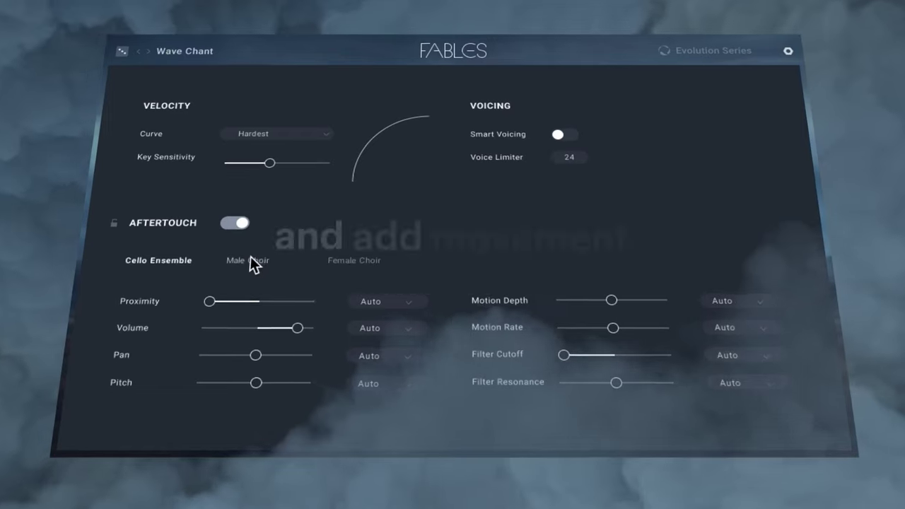
- Raise the aftertouch Proximity amount for the Male Choir layer of the Wave Chant preset
left_click(251, 263)
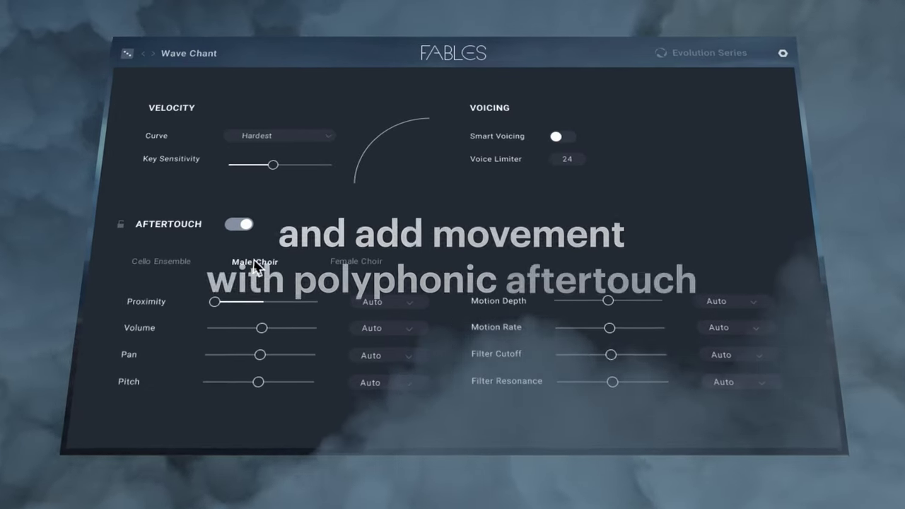
left_click_drag(219, 303, 291, 305)
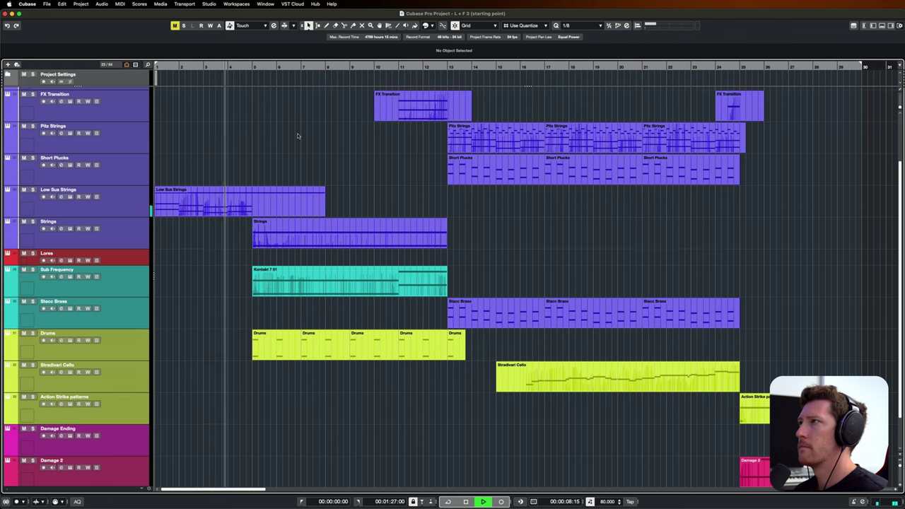
- In Cubase, follow the arrangement's playback and examine its tracks from the opening strings through the Stradivari Cello to the Damage percussion ending
scroll(297, 136, "up", 4)
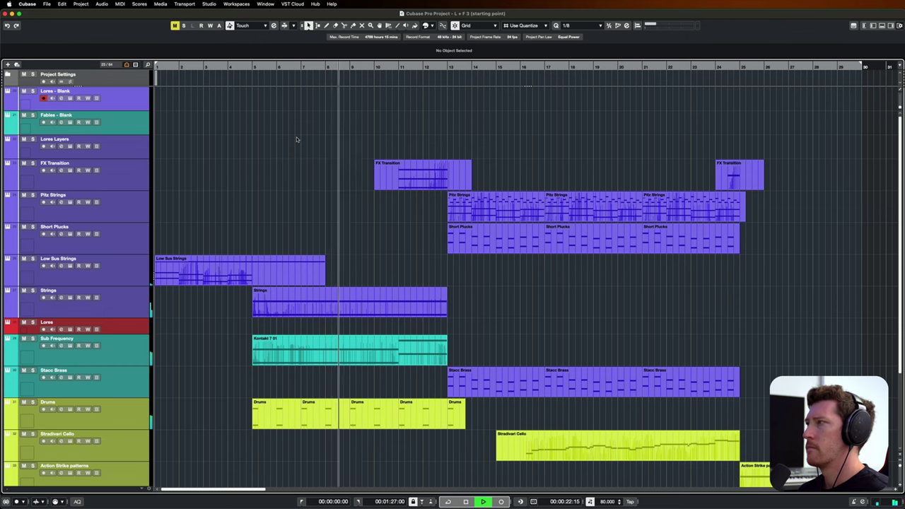
scroll(297, 140, "down", 2)
scroll(297, 139, "down", 1)
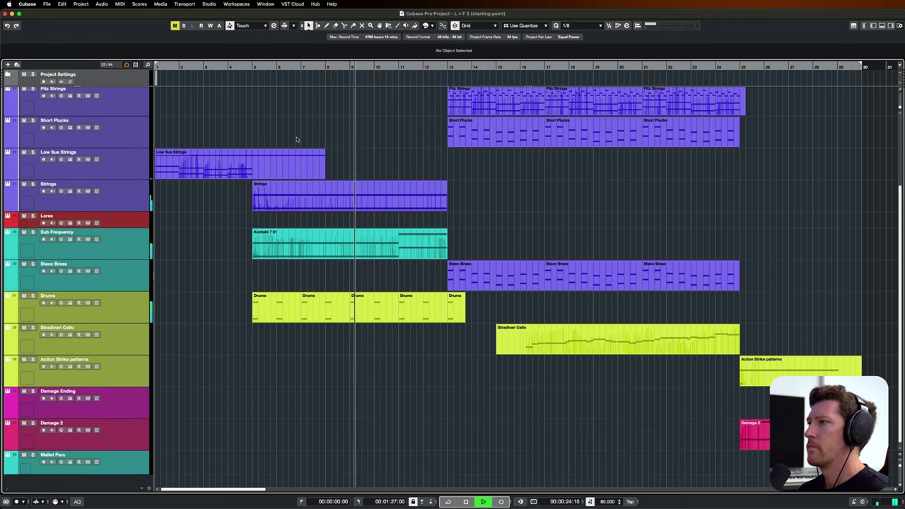
scroll(297, 140, "up", 3)
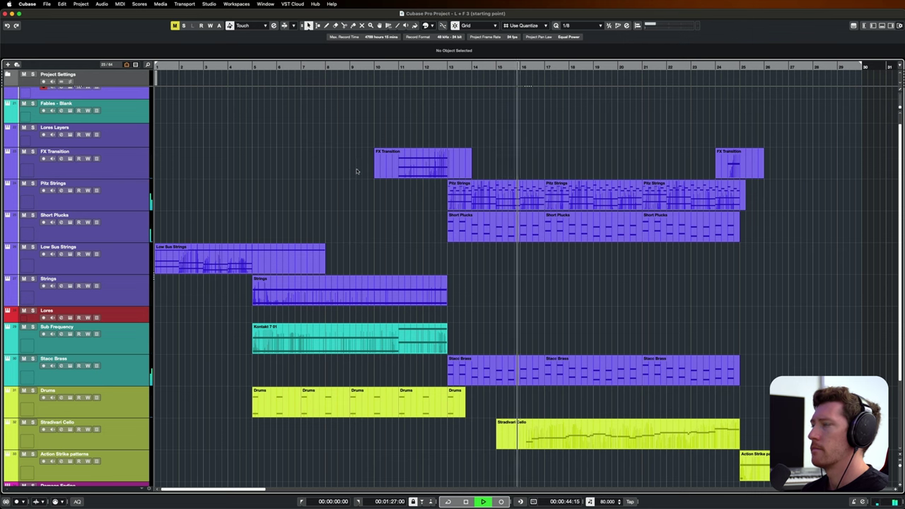
scroll(534, 239, "down", 1)
scroll(534, 239, "down", 5)
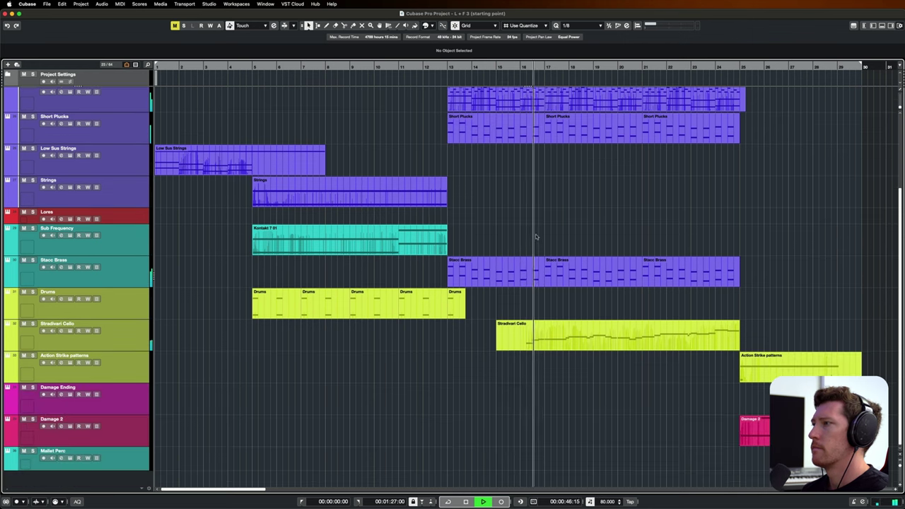
left_click(592, 331)
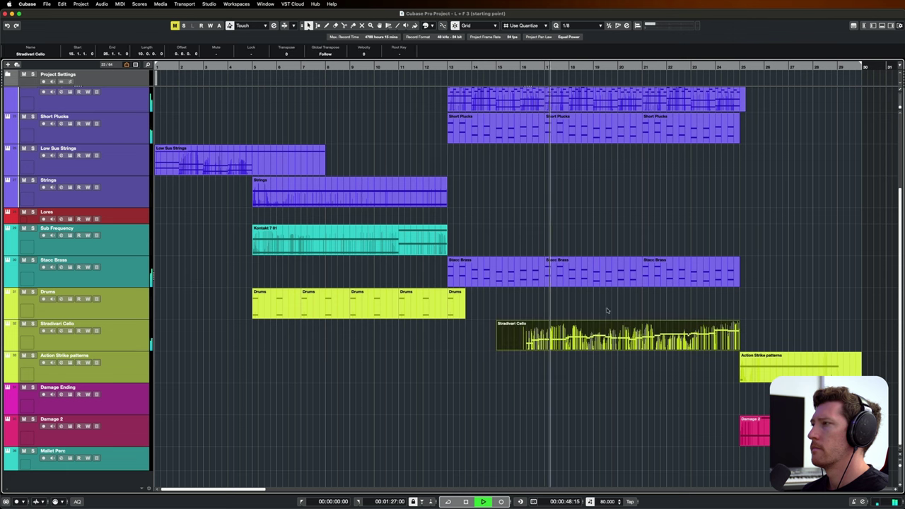
scroll(608, 302, "up", 2)
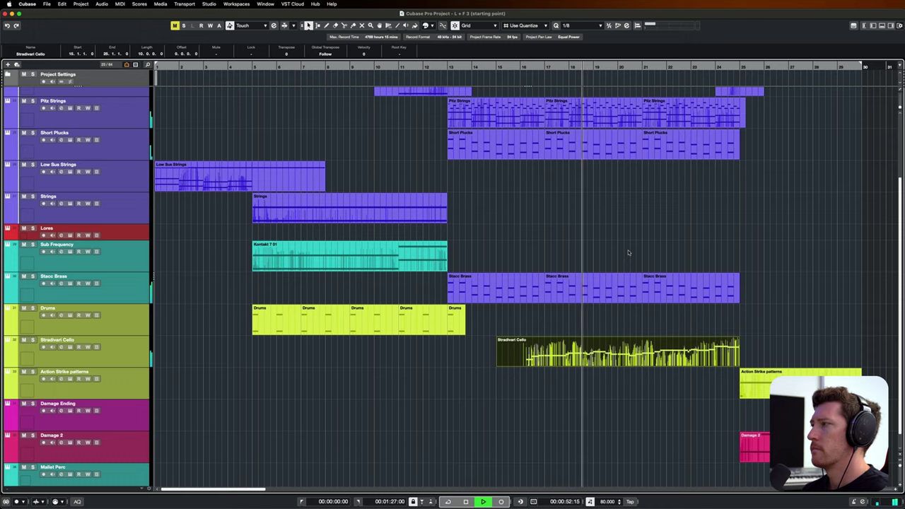
scroll(627, 250, "up", 3)
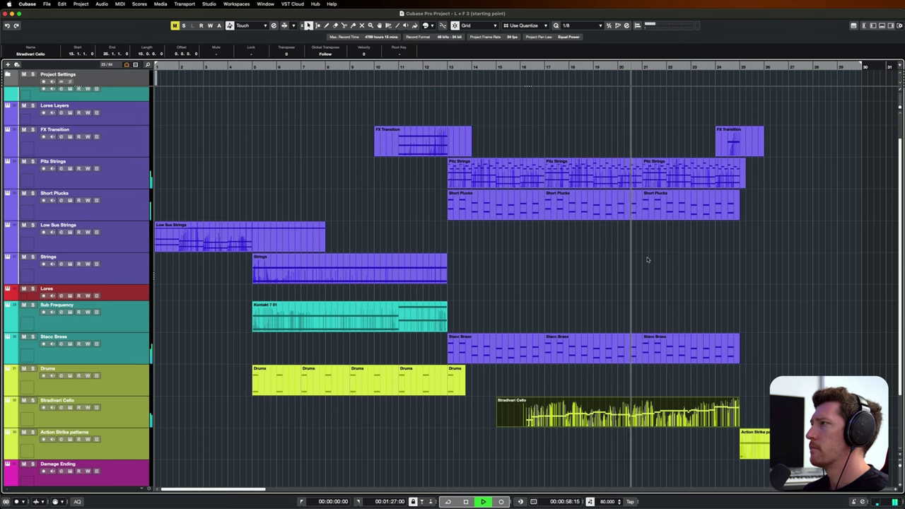
scroll(647, 259, "right", 3)
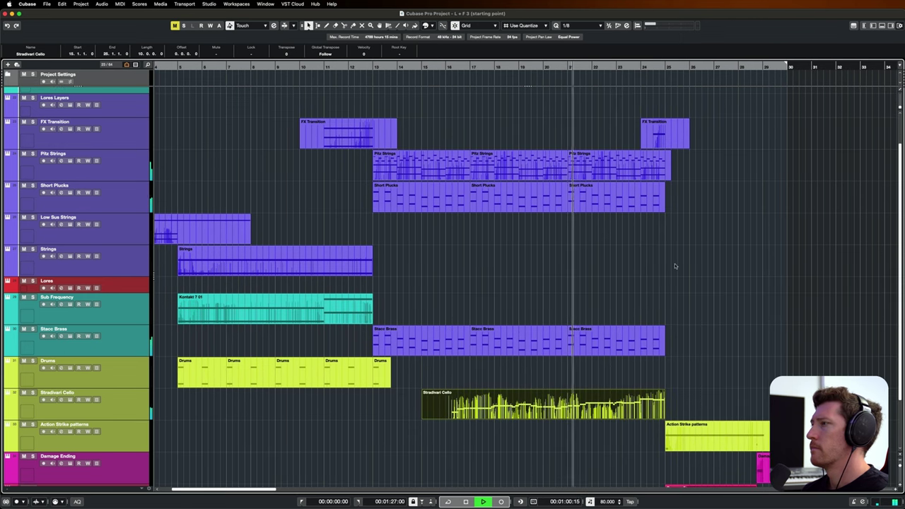
scroll(675, 263, "down", 3)
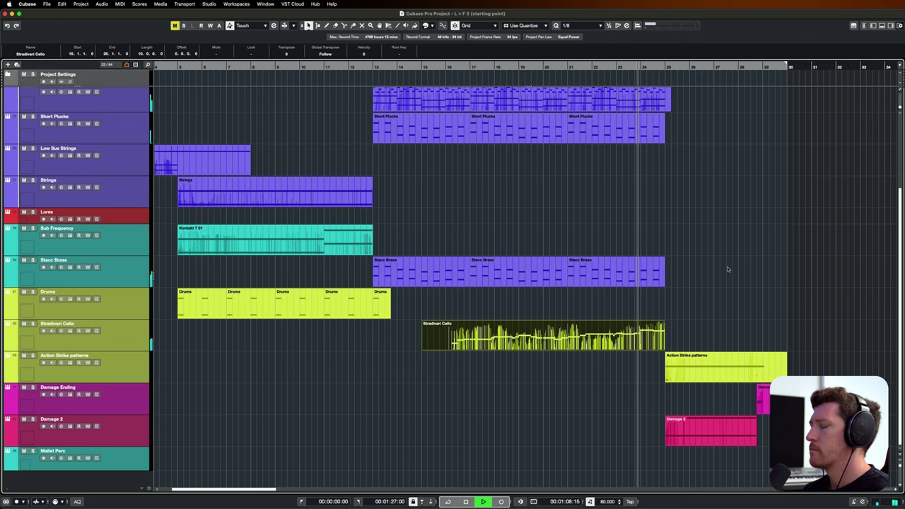
scroll(729, 270, "up", 2)
scroll(728, 269, "up", 3)
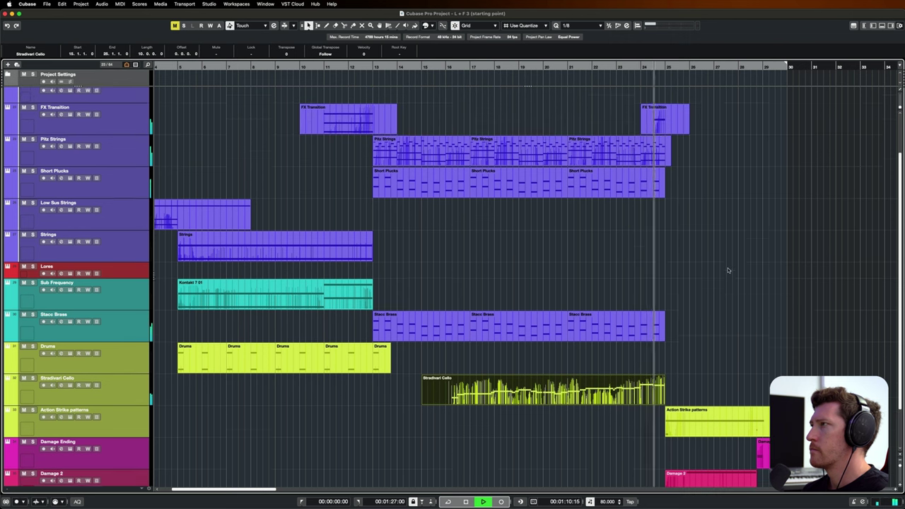
scroll(729, 269, "down", 3)
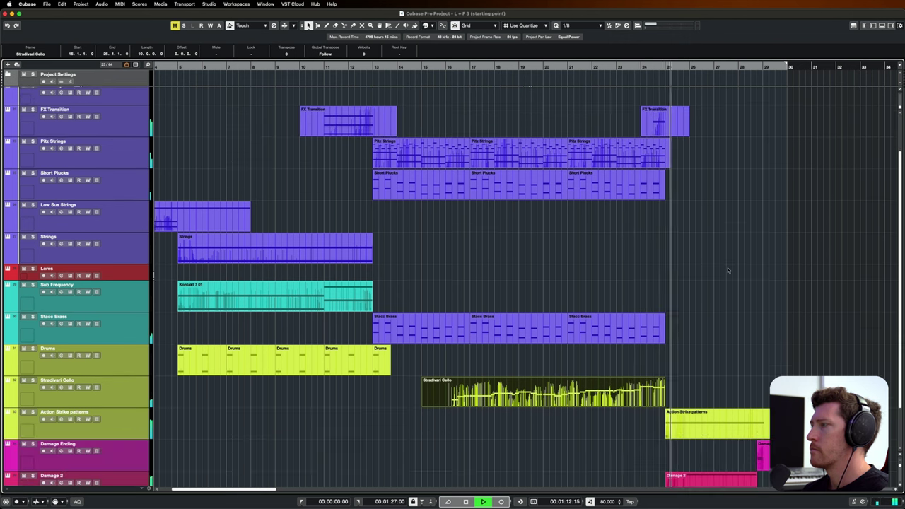
scroll(729, 269, "down", 1)
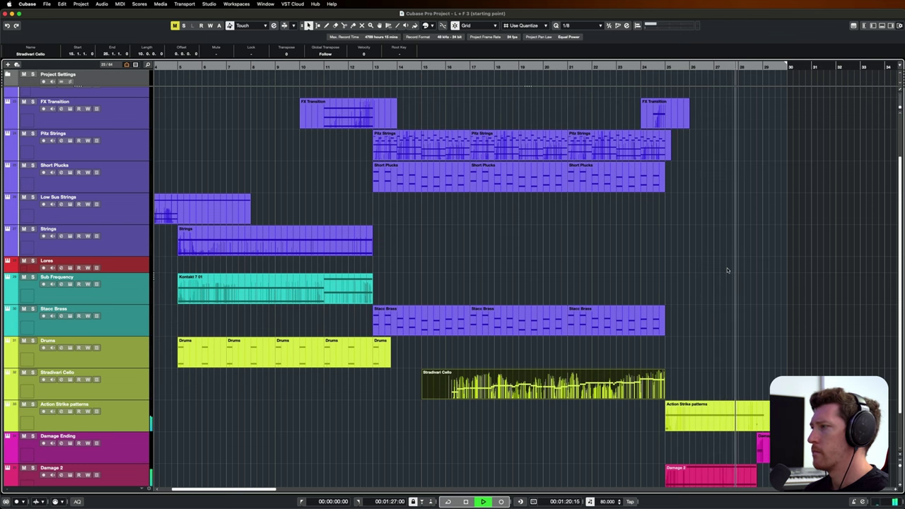
scroll(727, 273, "down", 2)
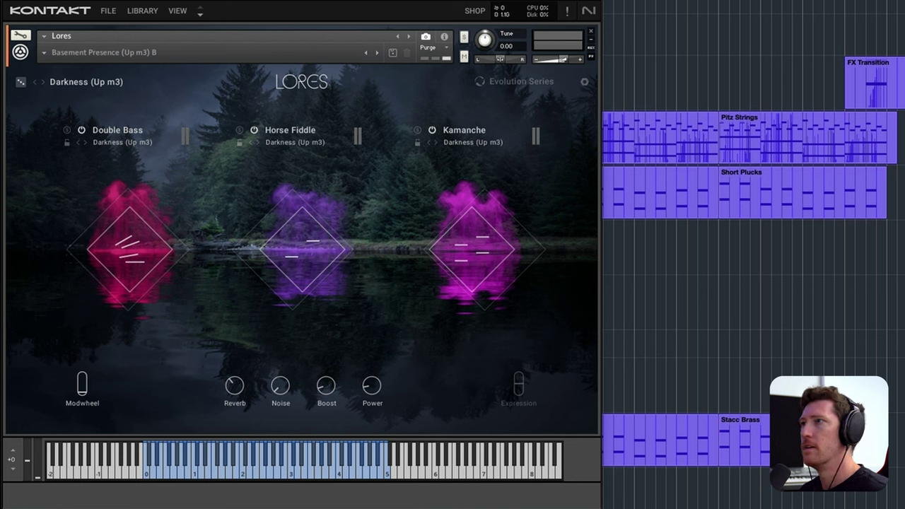
- Browse all main presets of the Lores instrument in Kontakt and audition Dollmaker and In The Wilds
left_click(96, 82)
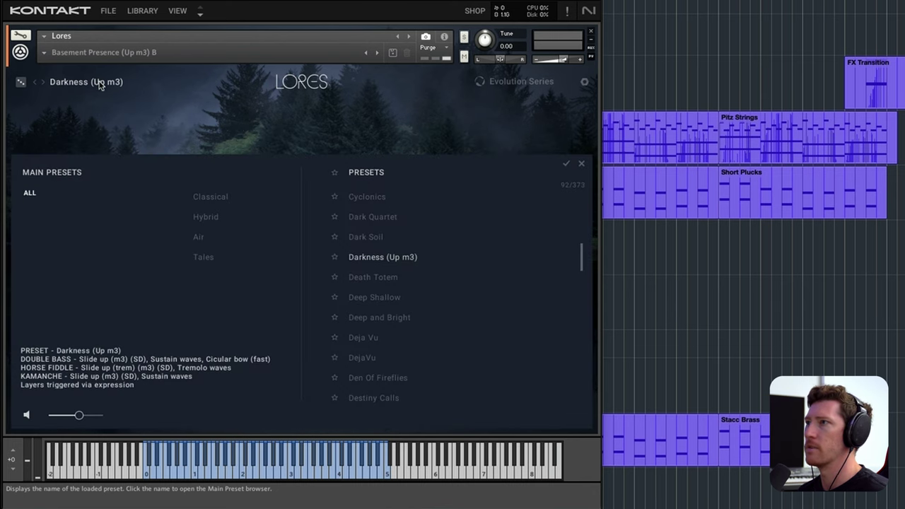
left_click(30, 194)
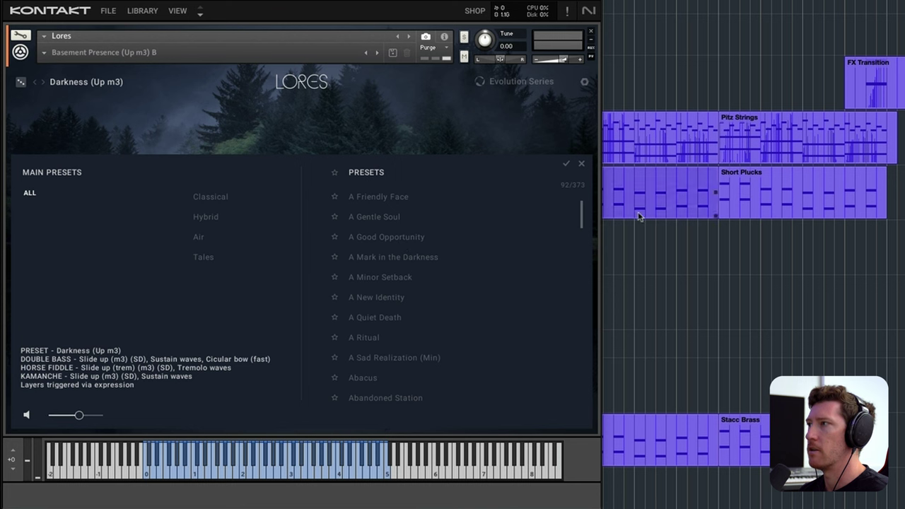
left_click_drag(581, 218, 581, 304)
left_click(382, 258)
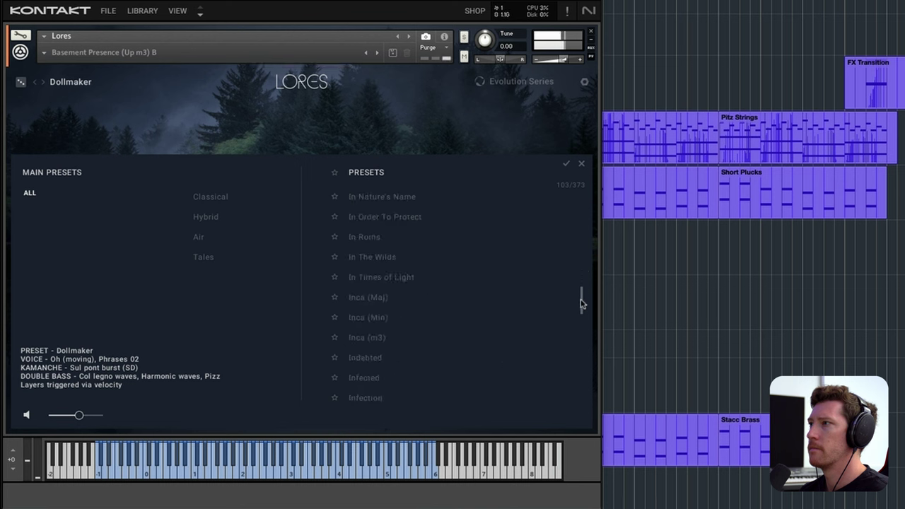
left_click(393, 262)
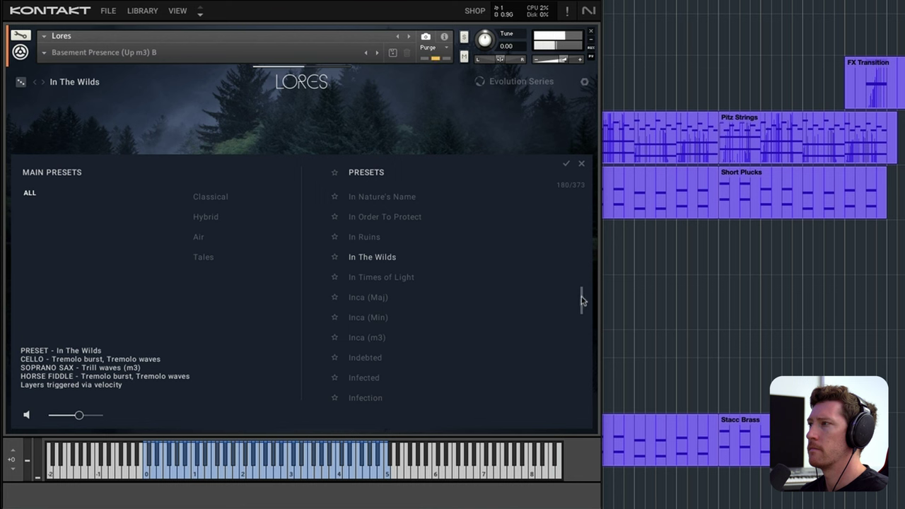
left_click_drag(583, 300, 583, 298)
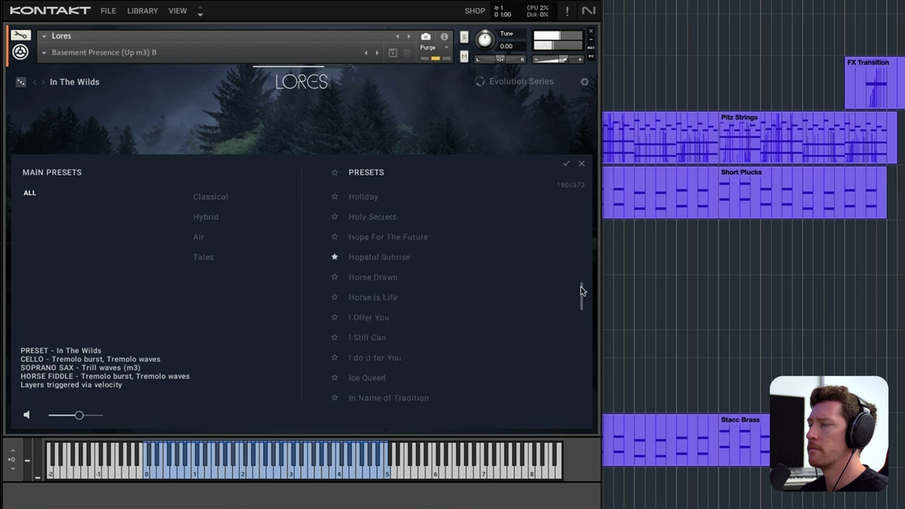
- Load the Hopeful Sunrise preset and return to the instrument's main view
left_click(393, 259)
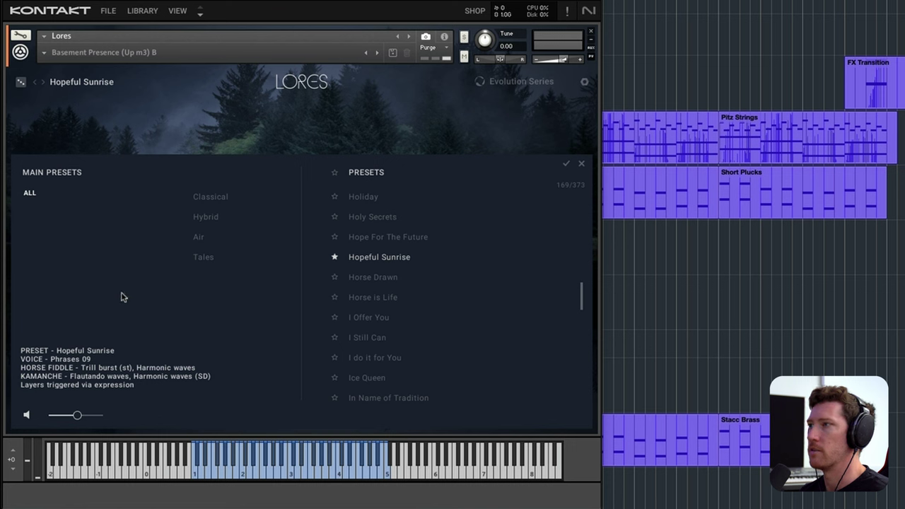
double_click(387, 260)
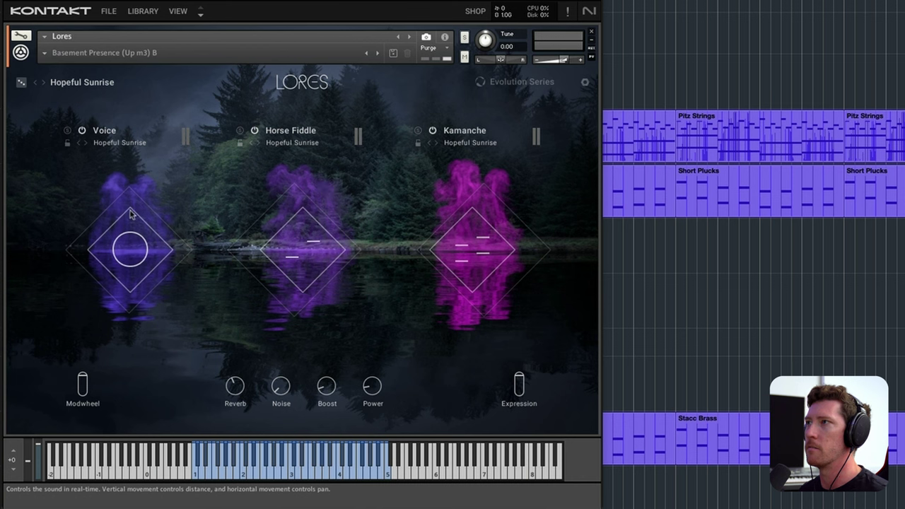
- Examine the Voice layer's Layer Controls, Mapping and Motion settings, and close its settings
left_click(137, 251)
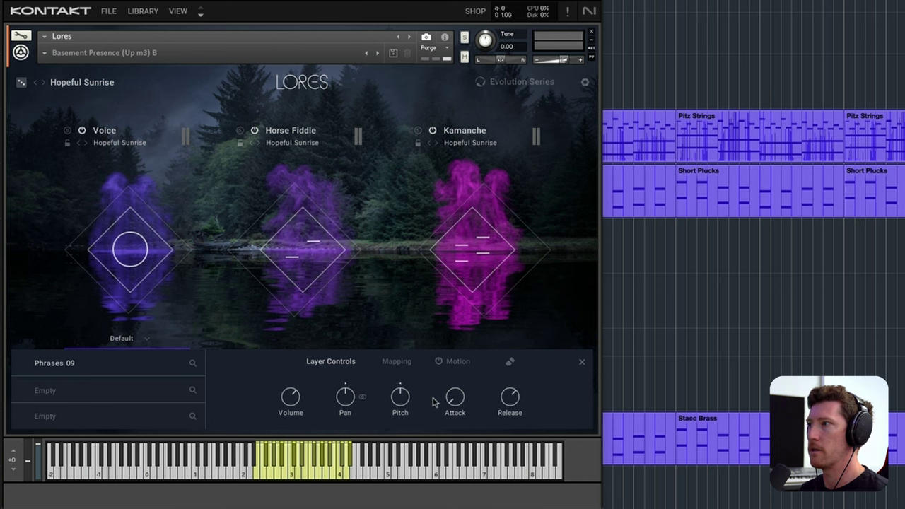
left_click(398, 362)
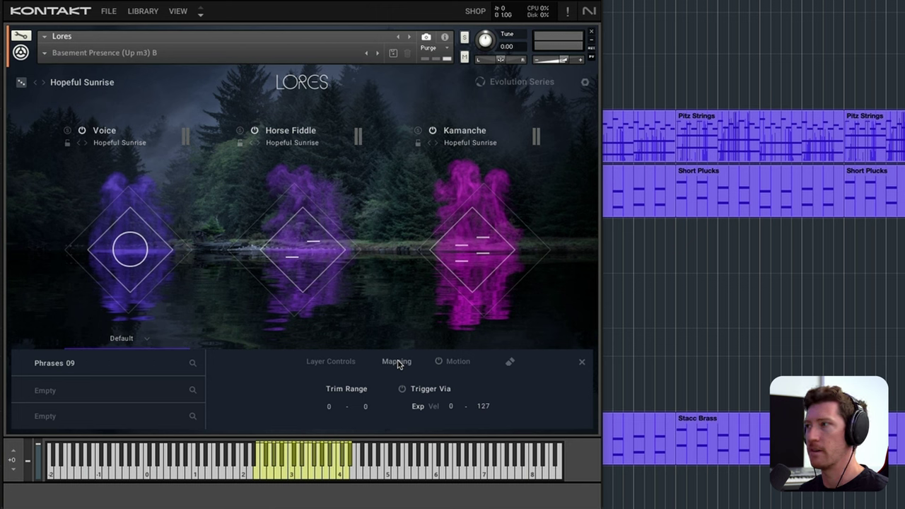
left_click(459, 362)
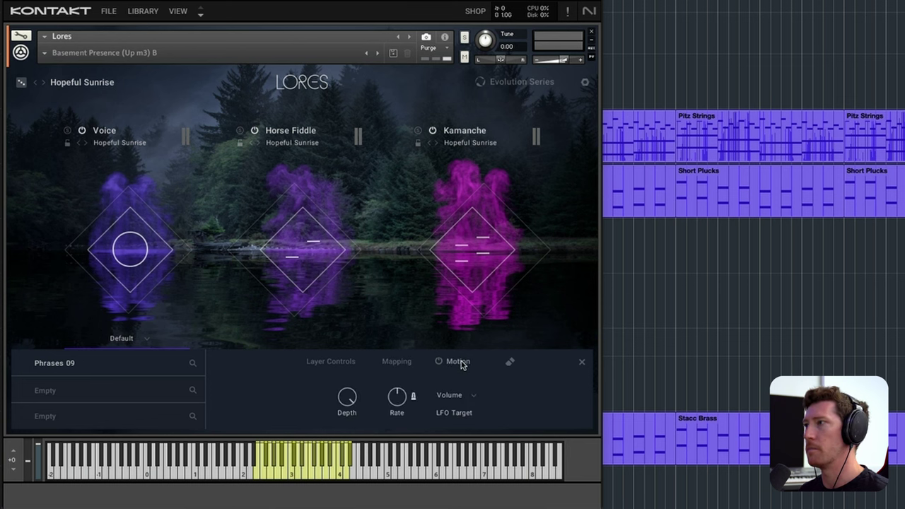
left_click(316, 363)
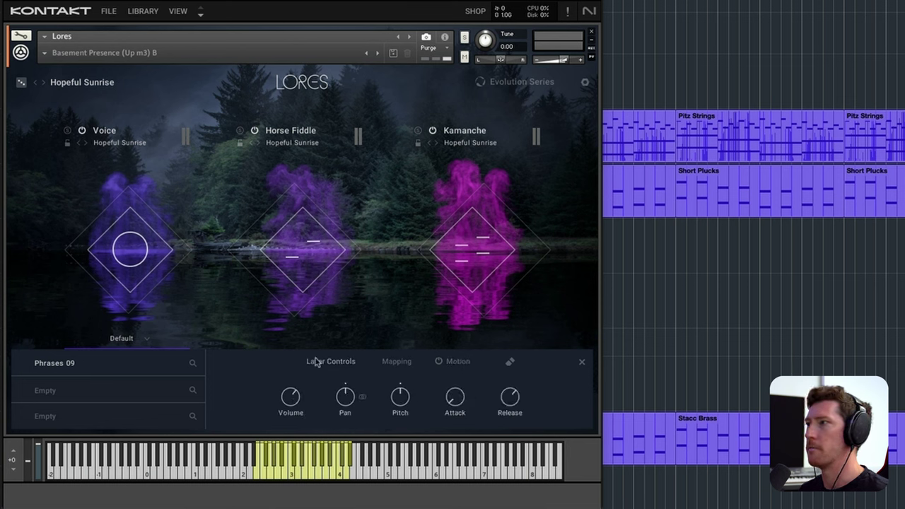
left_click(211, 171)
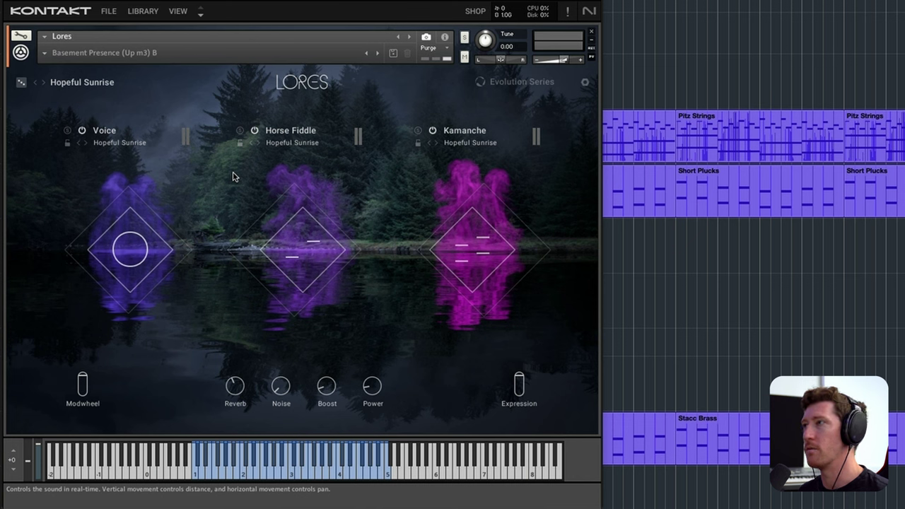
- Switch off the Kamanche and Horse Fiddle layers so only the Voice layer sounds
left_click(432, 131)
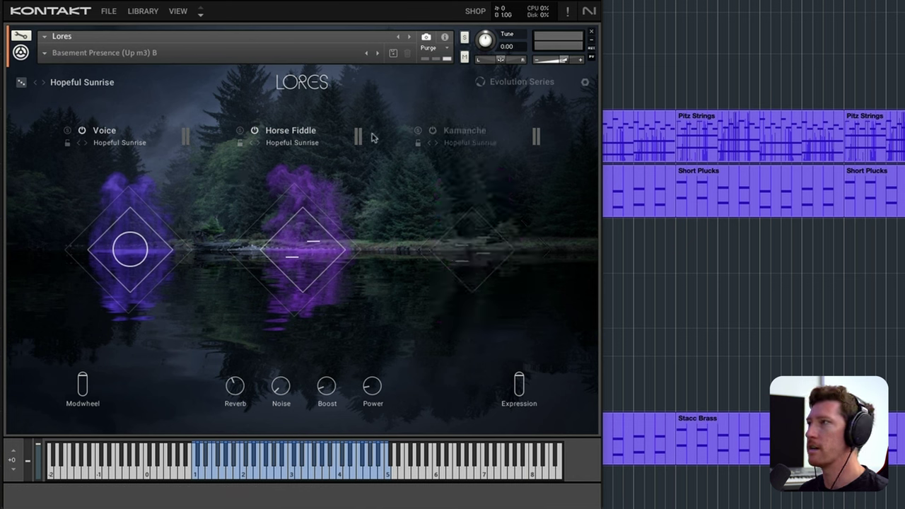
left_click(256, 131)
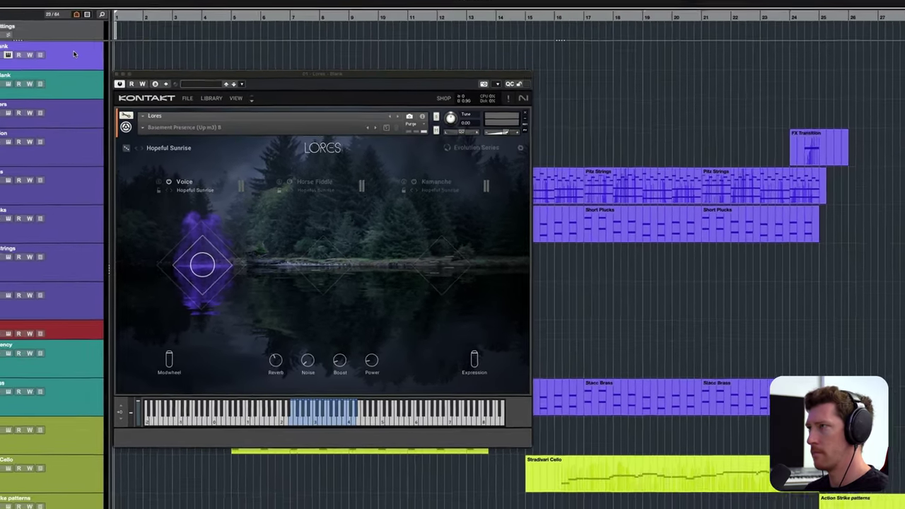
- Record a Voice phrase part on the Lores - Blank track from bar 1 to just before bar 8
left_click(74, 54)
key("space")
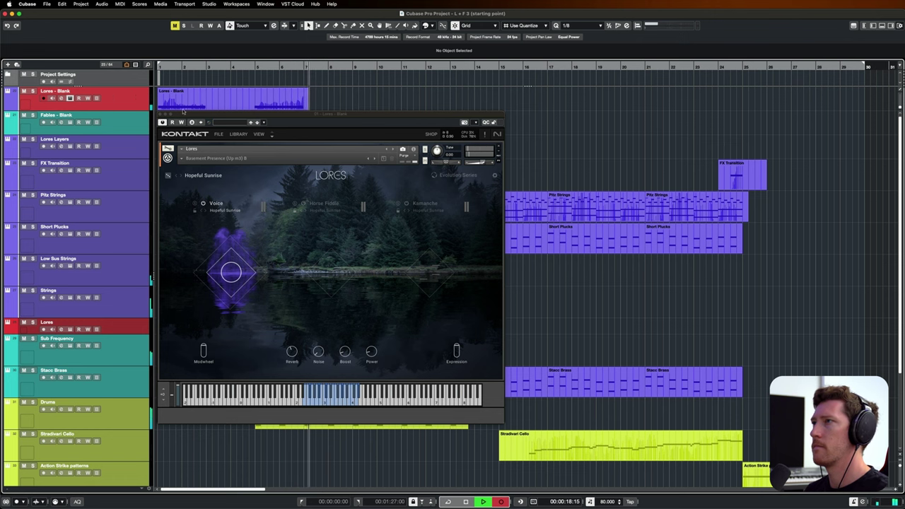
key("space")
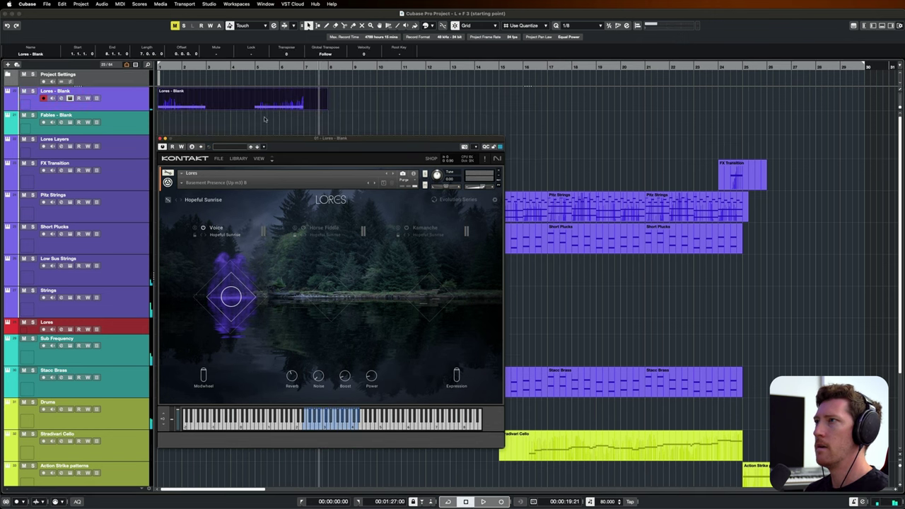
- Copy the recorded Lores - Blank part to bar 25 on the same track
left_click(255, 98)
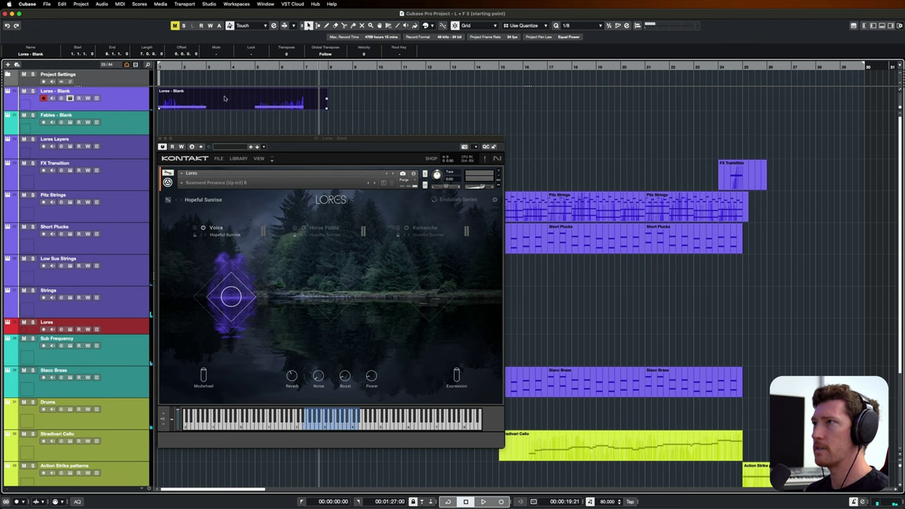
left_click_drag(224, 98, 772, 102)
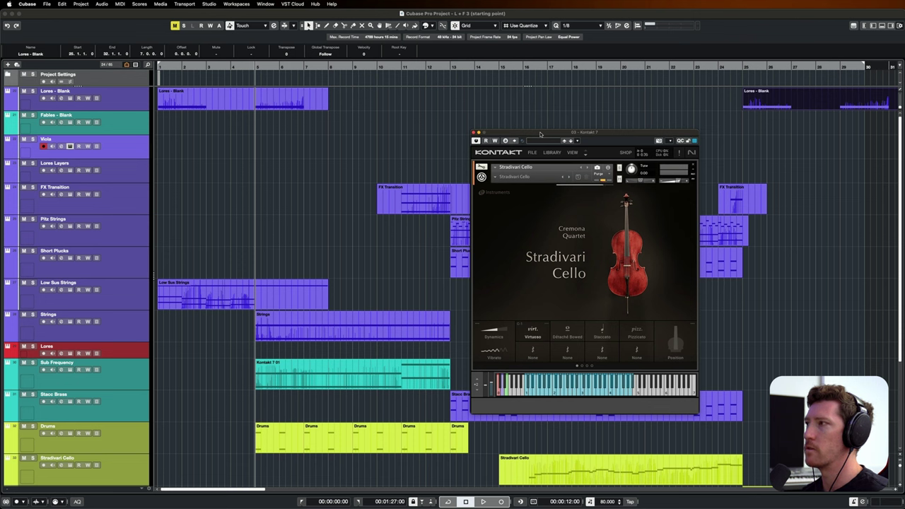
- Record a part on the Viola track from about bar 4 to just past bar 13, and stop the transport
left_click(256, 66)
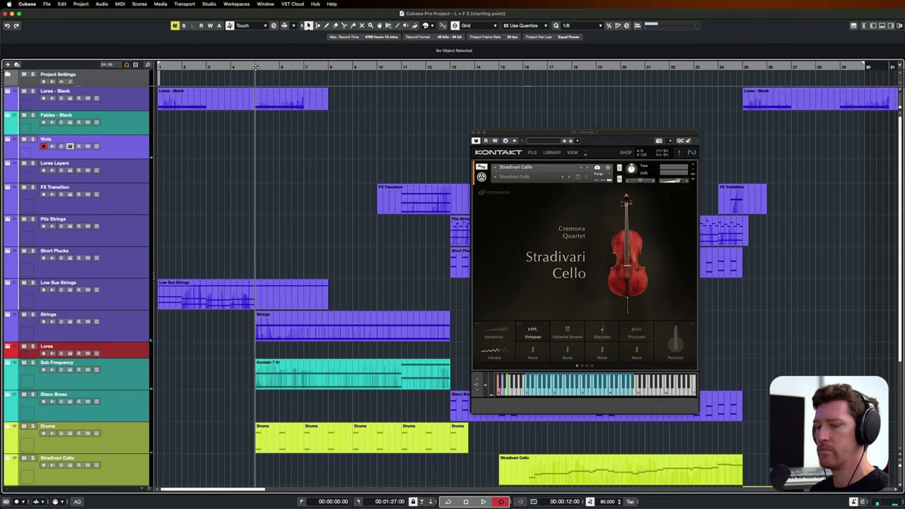
key("shift+KP_Multiply")
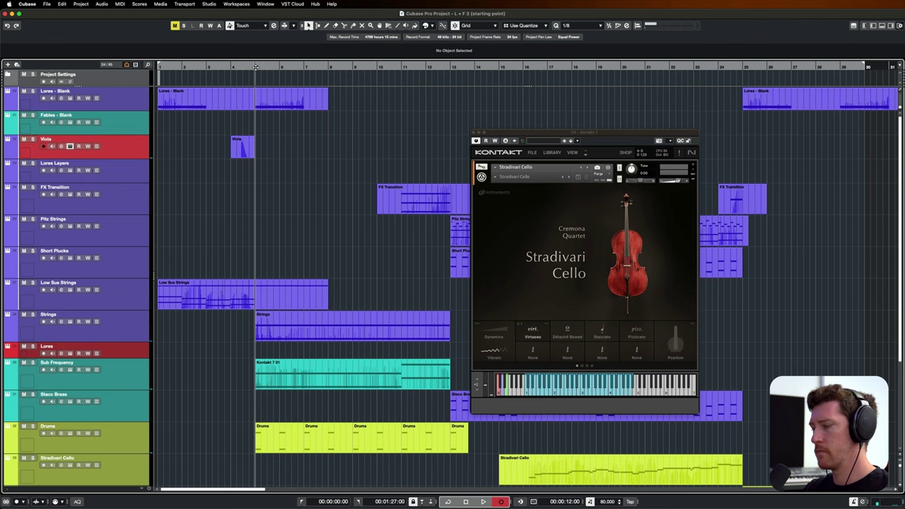
key("space")
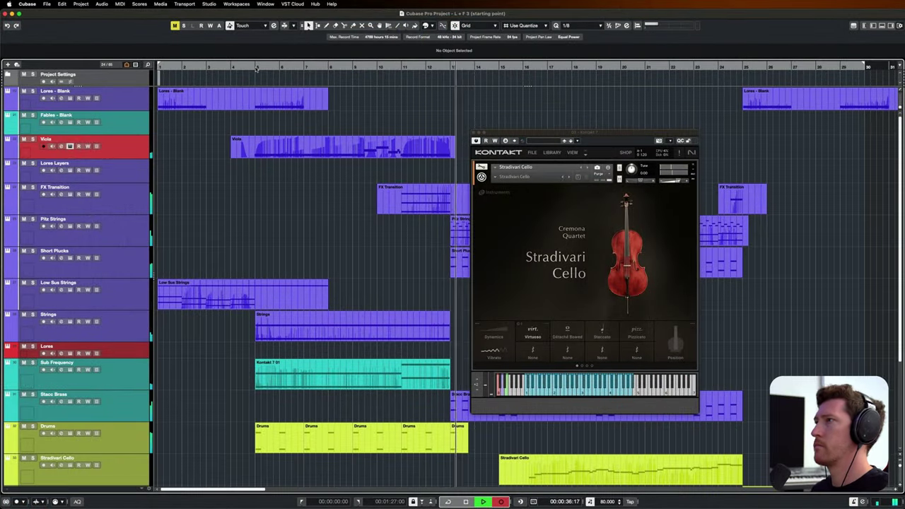
key("space")
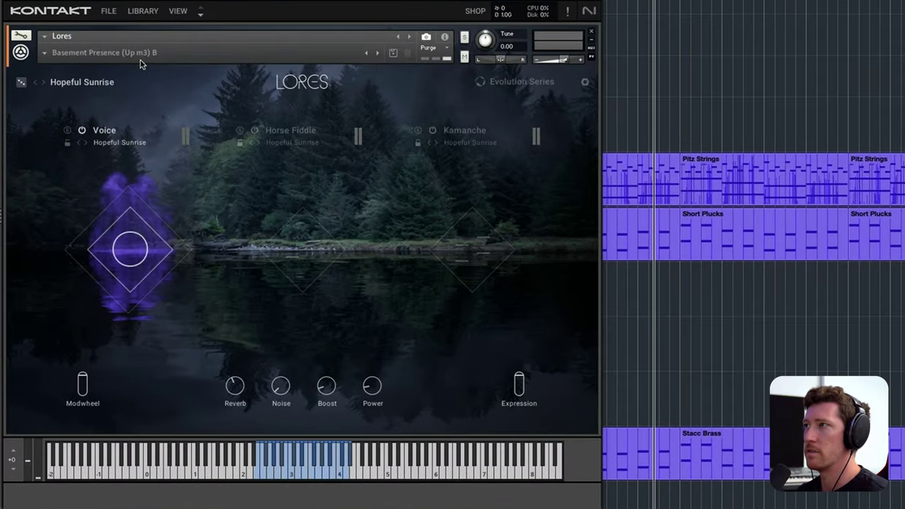
- Replace Phrases 09 with Oh (moving) in the first slot of the Lores Voice layer
left_click(130, 251)
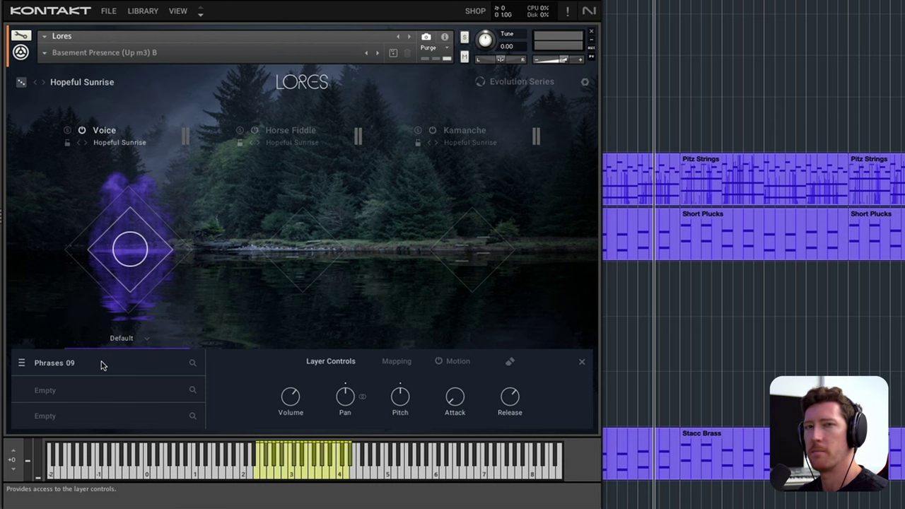
left_click(192, 363)
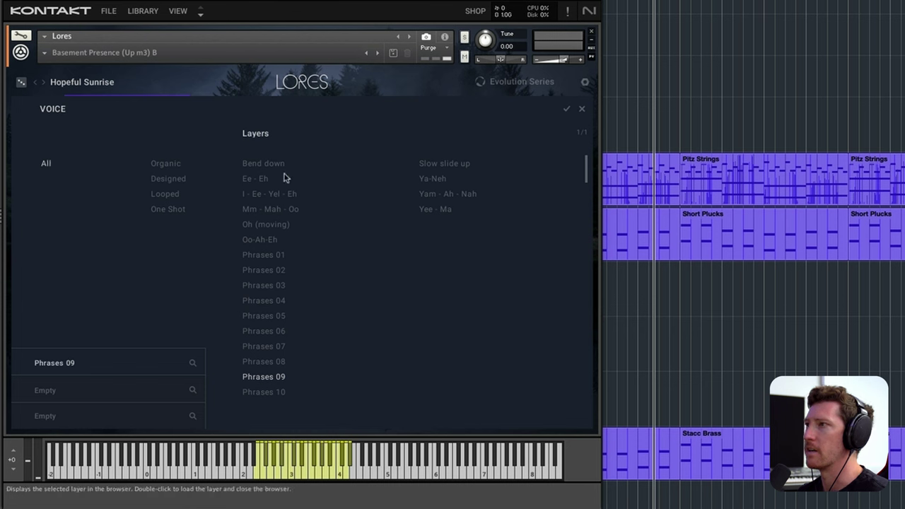
double_click(257, 225)
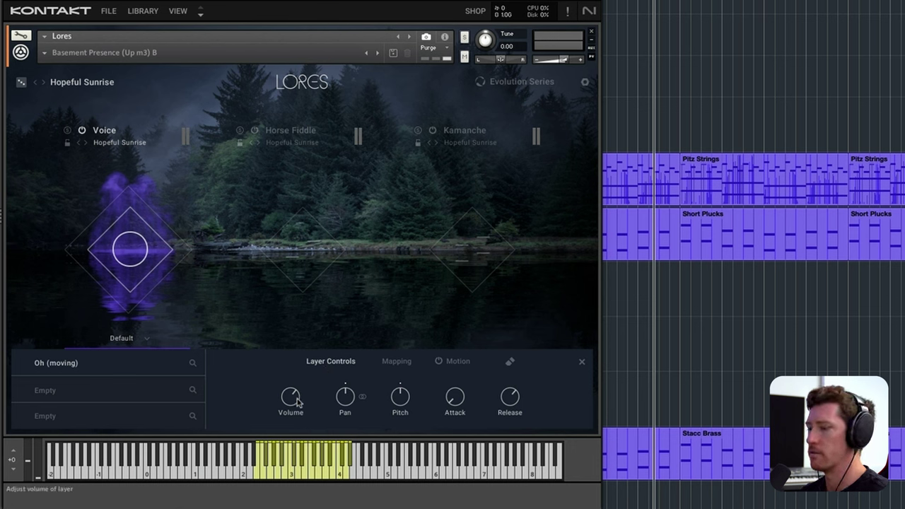
- Lower the Oh (moving) volume to 44 % and try out its Pan and Attack controls
left_click_drag(297, 401, 293, 414)
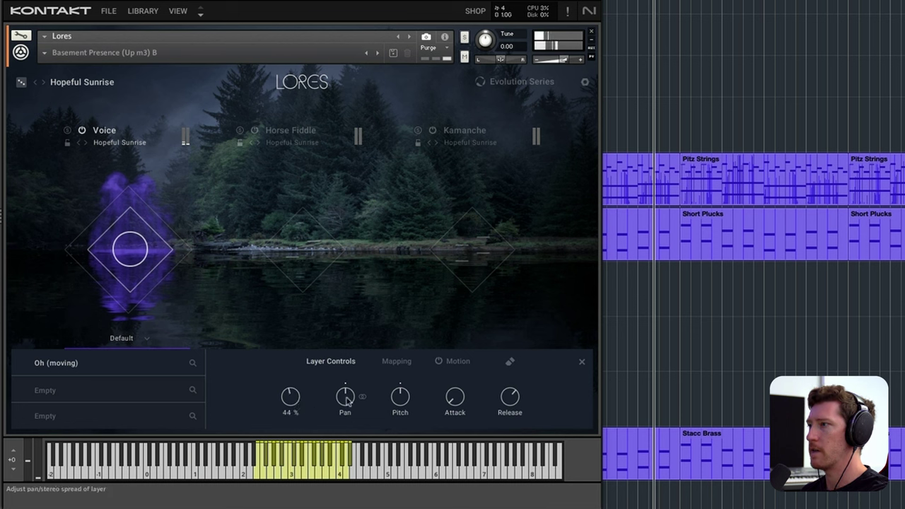
mouse_move(346, 400)
left_mouse_down()
mouse_move(344, 428)
mouse_move(353, 368)
mouse_move(349, 400)
left_mouse_up()
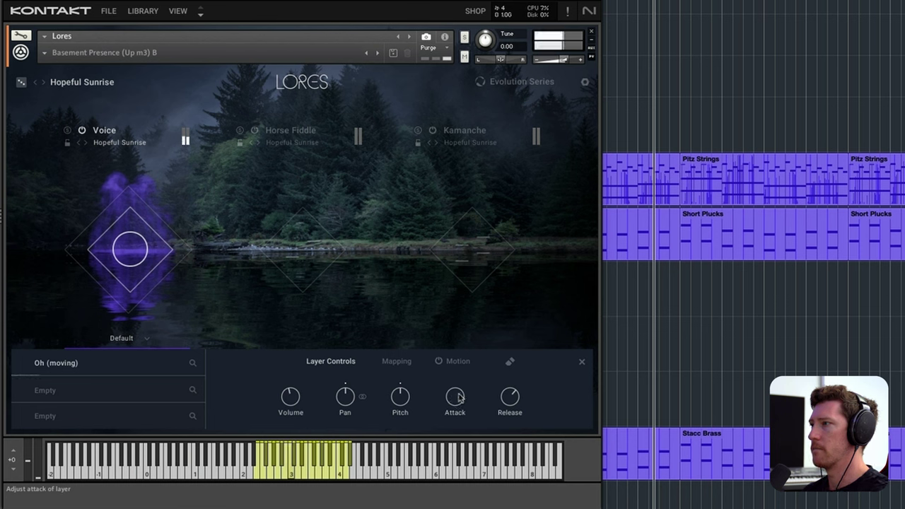
left_click_drag(459, 398, 455, 456)
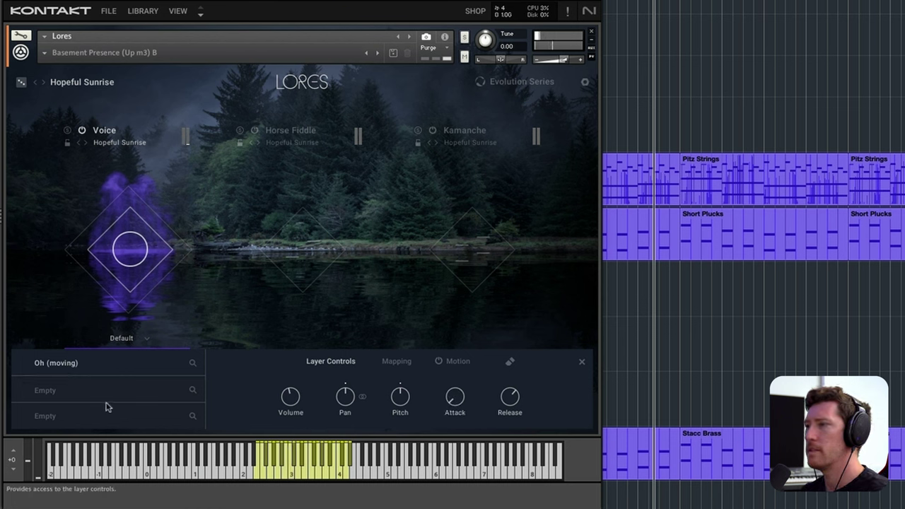
- Load Phrases 06 into the Voice layer's second slot and lower its volume to about 37 %
left_click(194, 391)
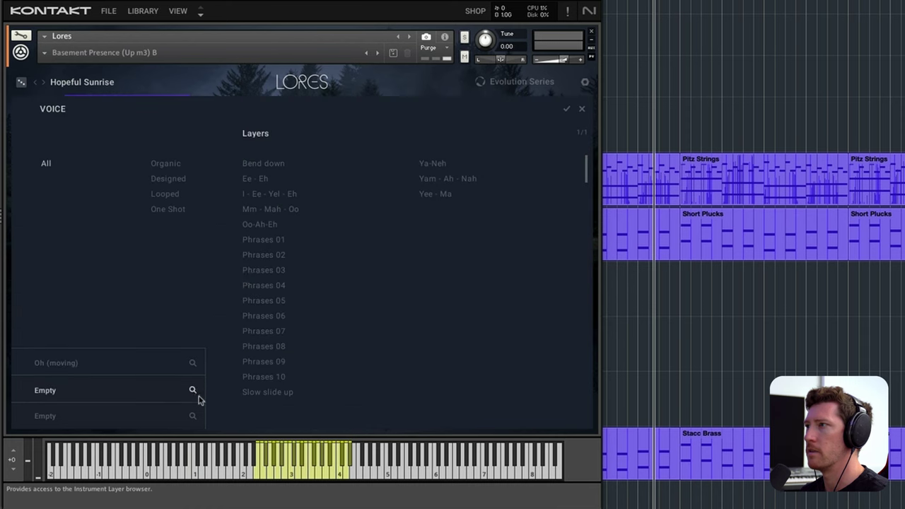
double_click(274, 320)
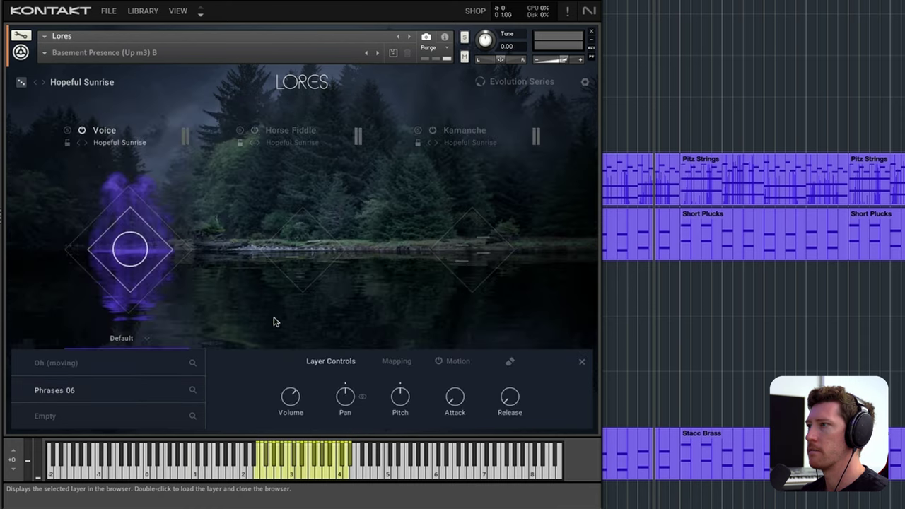
left_click_drag(293, 411, 293, 412)
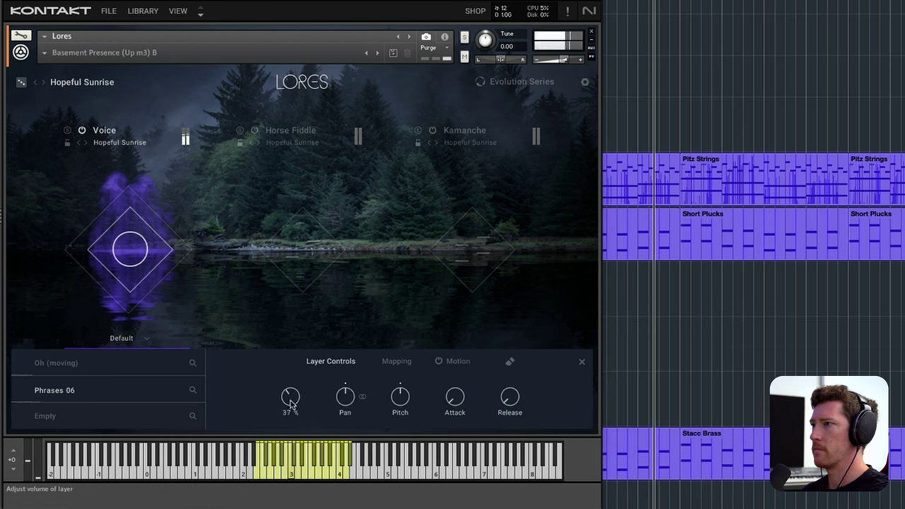
left_click_drag(290, 403, 292, 400)
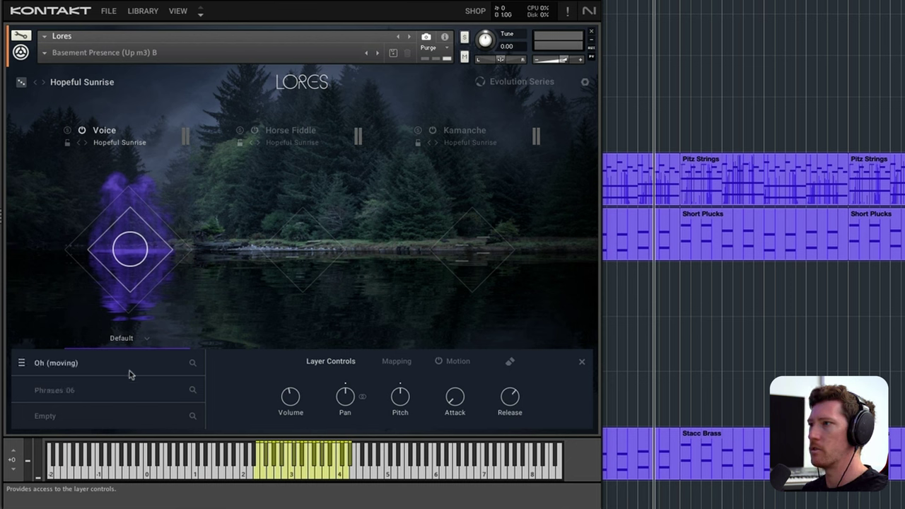
- Rebalance the two Voice sounds by lowering Oh (moving) to 24 % volume and adjusting the Phrases 06 volume
scroll(297, 406, "up", 1)
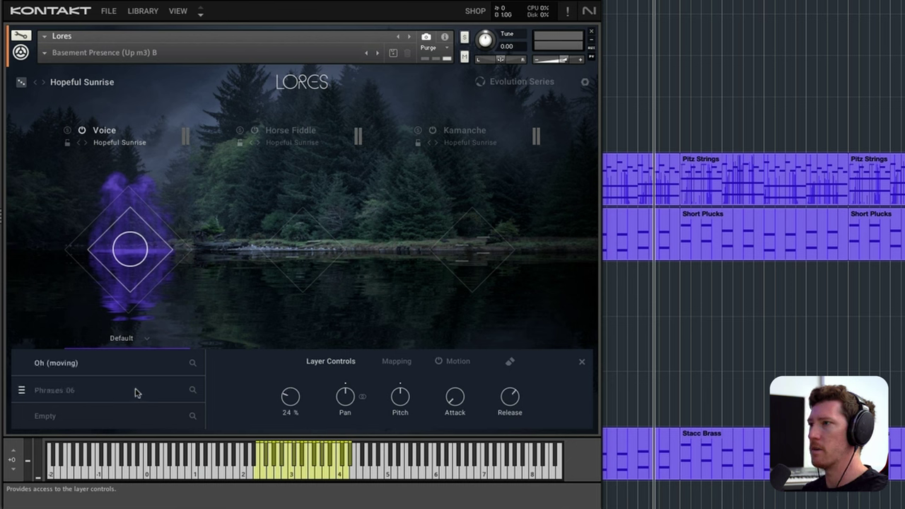
left_click(135, 391)
scroll(286, 405, "up", 2)
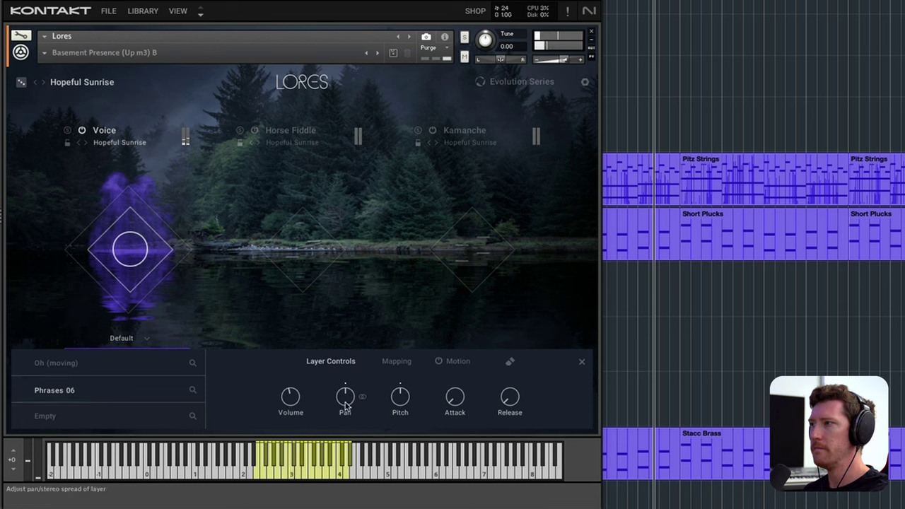
- Examine the Mapping settings of Phrases 06 and Oh (moving), including Trim Range and Trigger Via
left_click(397, 362)
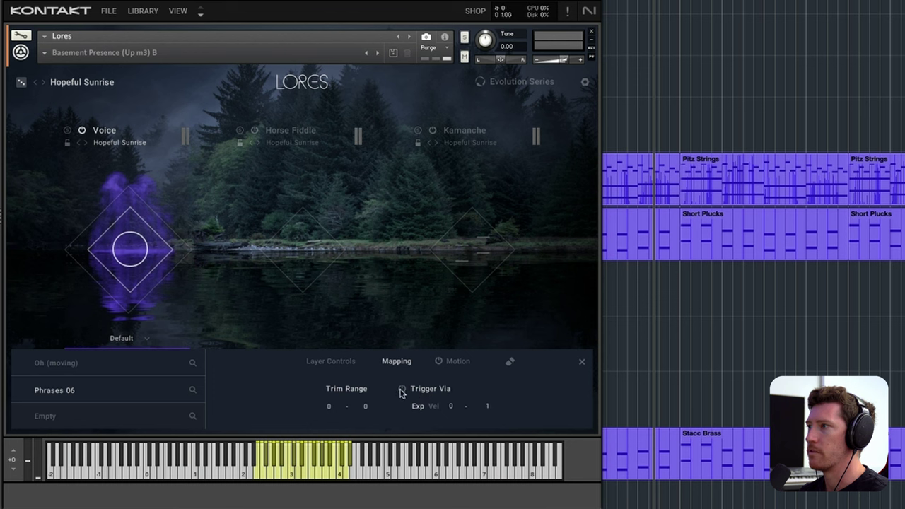
left_click(140, 364)
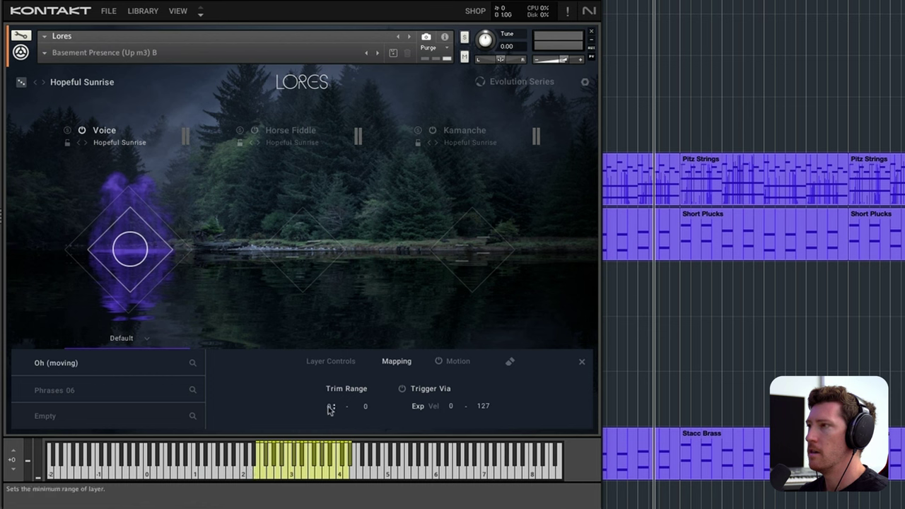
left_click_drag(328, 409, 325, 436)
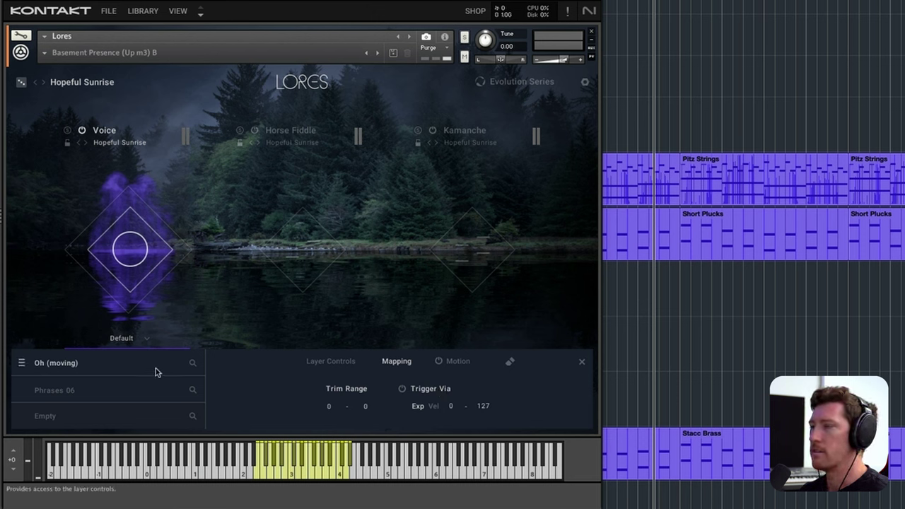
left_click(152, 391)
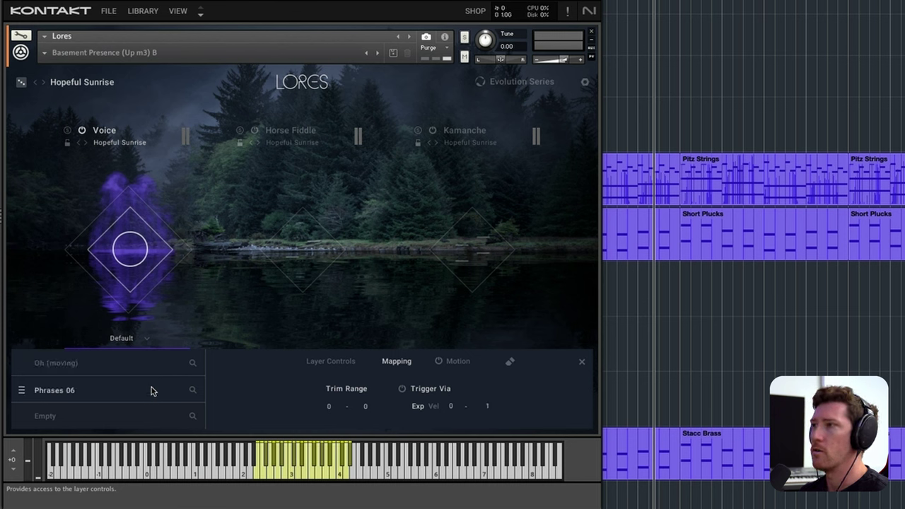